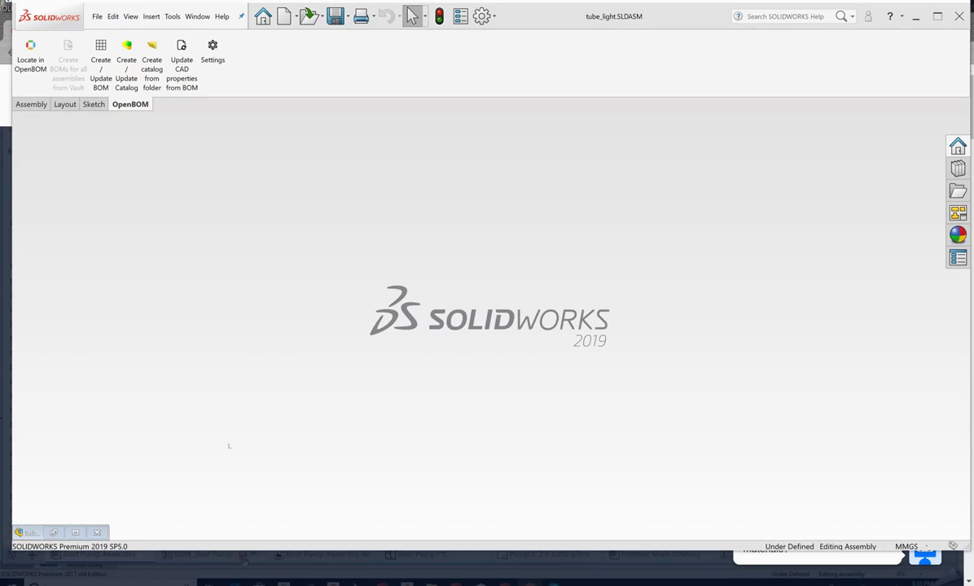
Step: On the OpenBOM sign-up form, enter the e-mail and first and last name, and choose Solidworks as CAD system
click(7, 336)
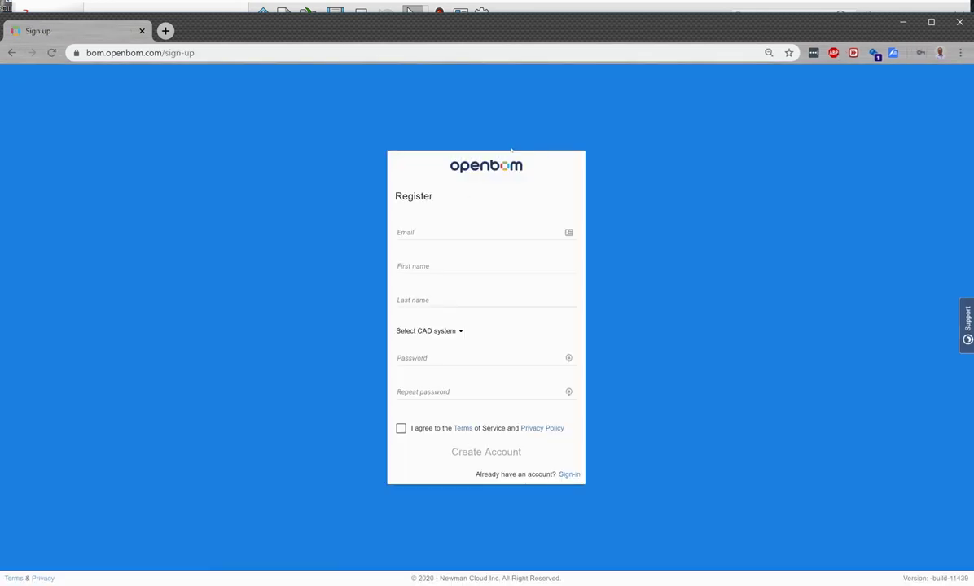
click(438, 230)
key(ctrl+v)
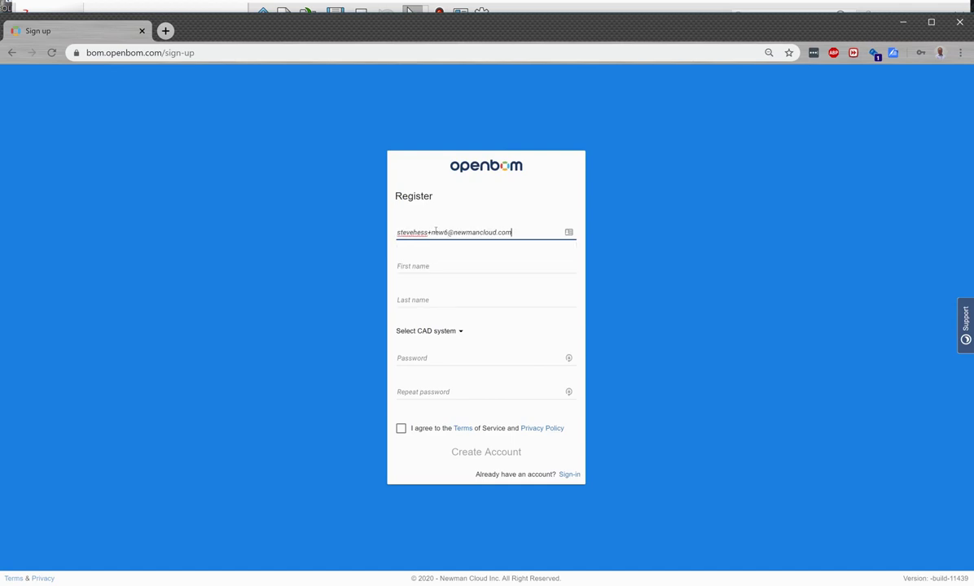
click(428, 265)
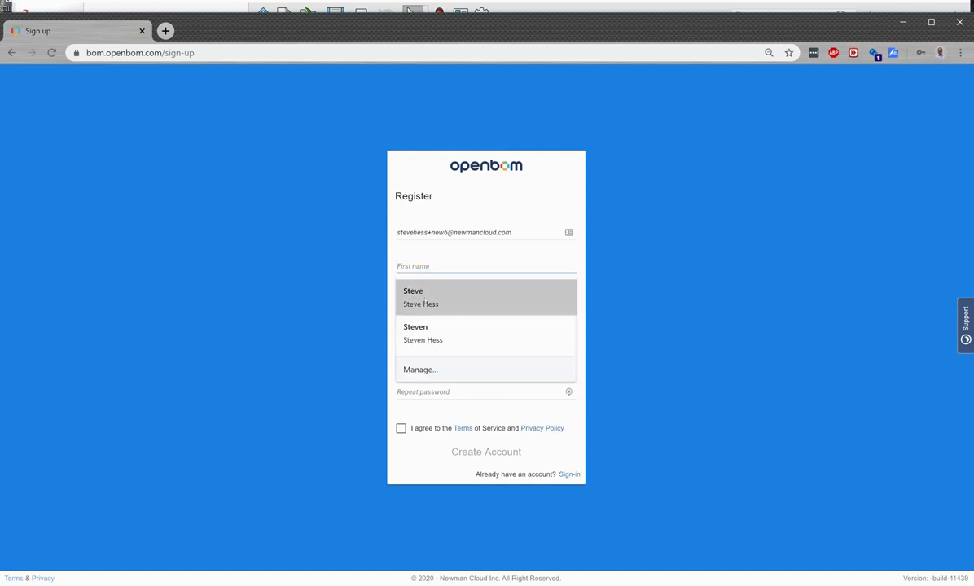
click(423, 298)
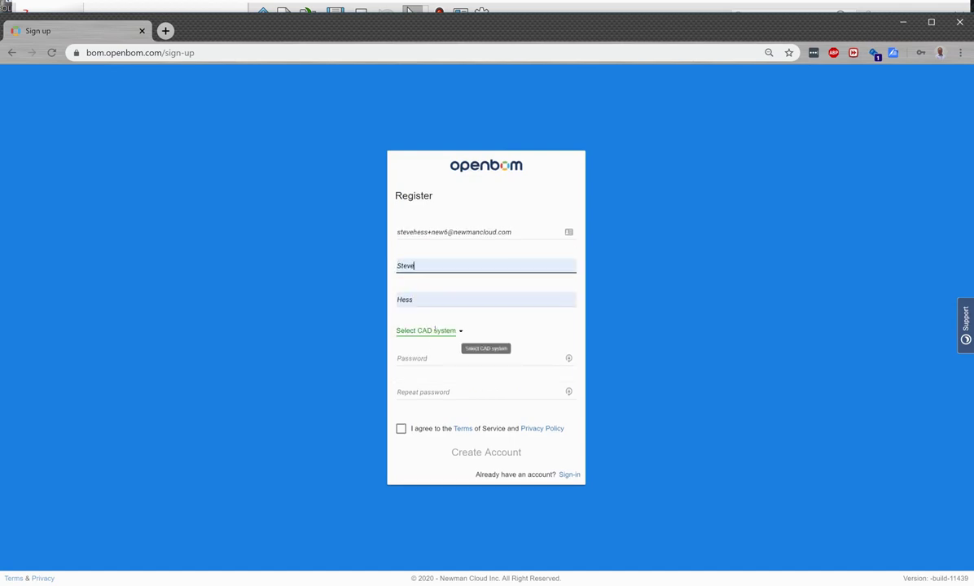
click(434, 330)
click(440, 418)
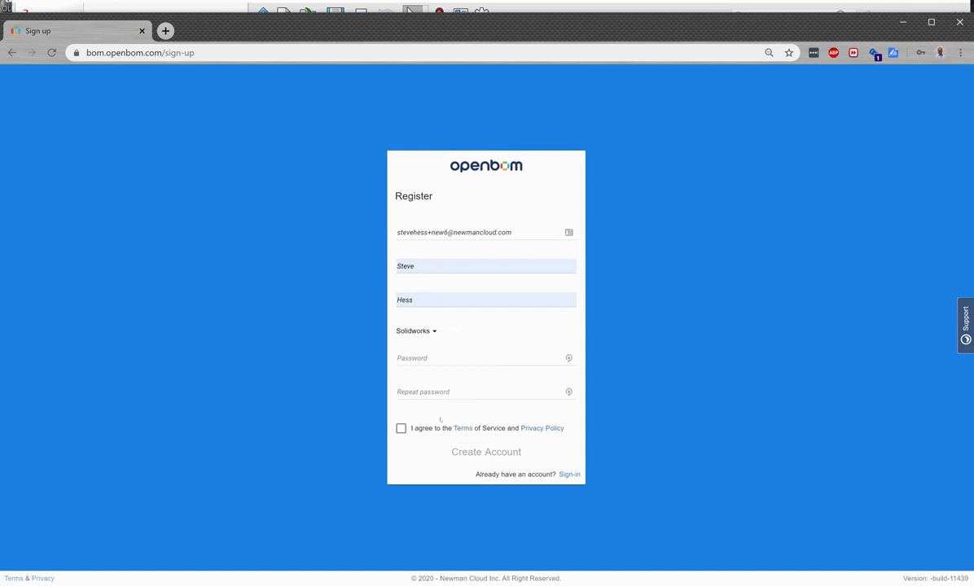
Step: Enter the account password and move on to the repeat-password field
click(423, 360)
text(******)
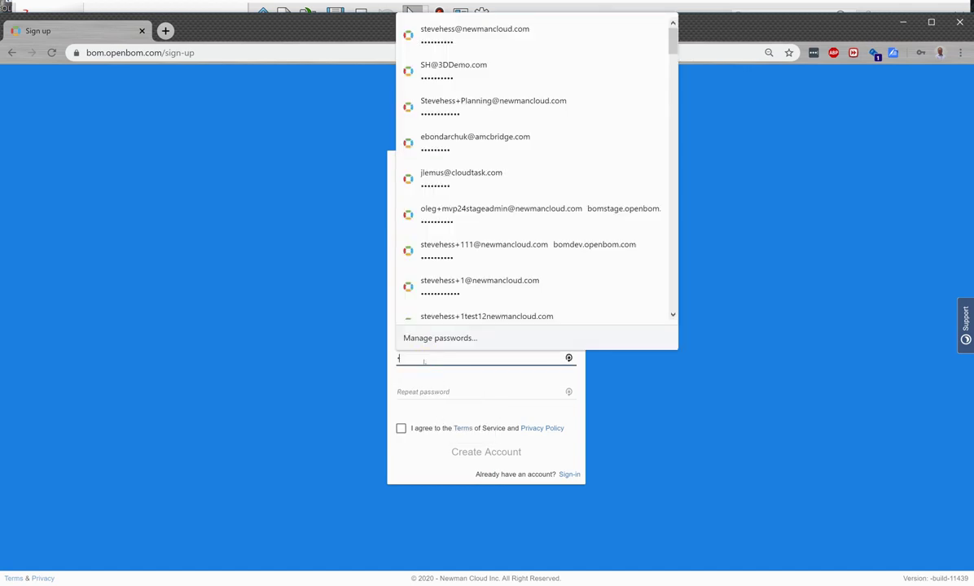
text(****)
key(Tab)
text(**********)
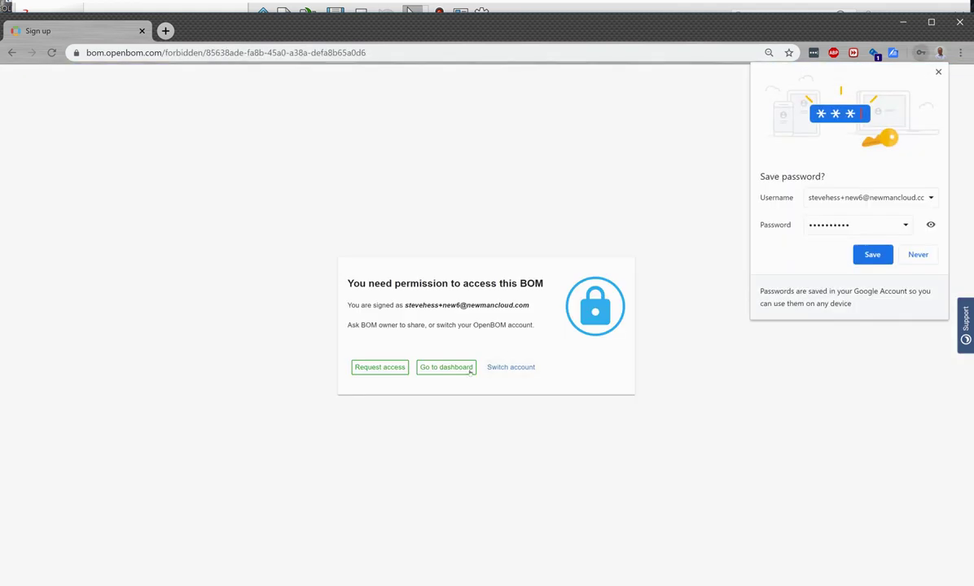
Step: From the dashboard's Integrations list, save the SOLIDWORKS plug-in .msi to Downloads, then minimize Chrome
click(459, 369)
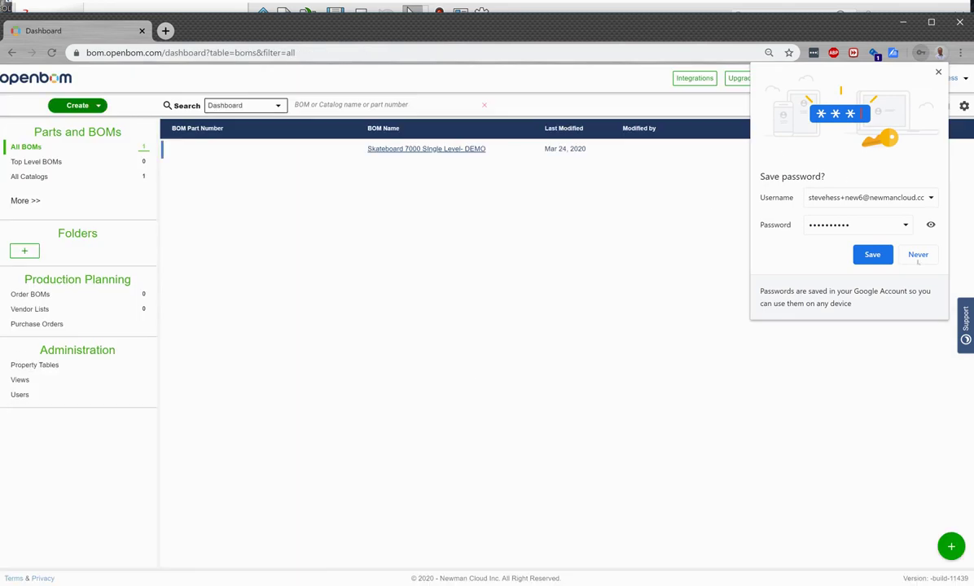
click(938, 72)
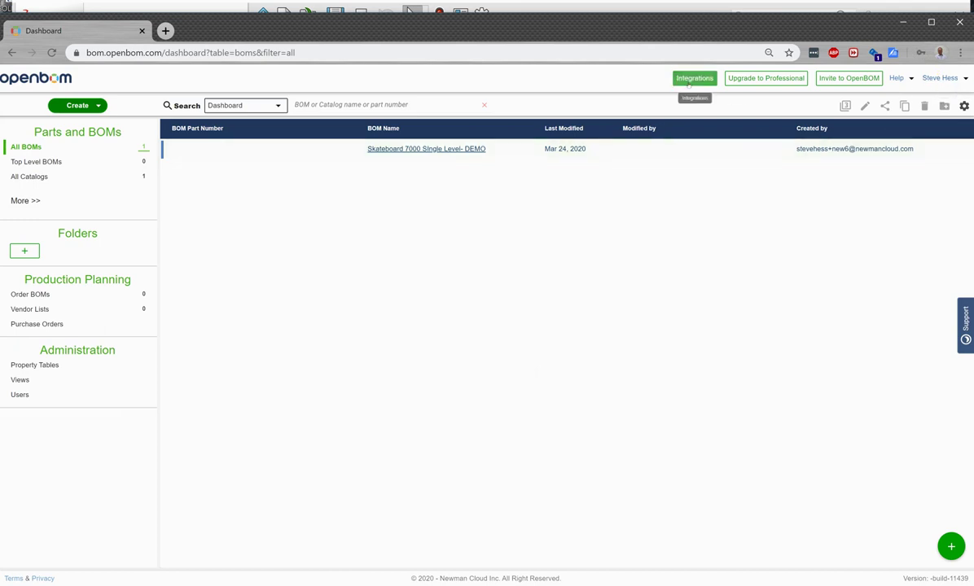
click(696, 79)
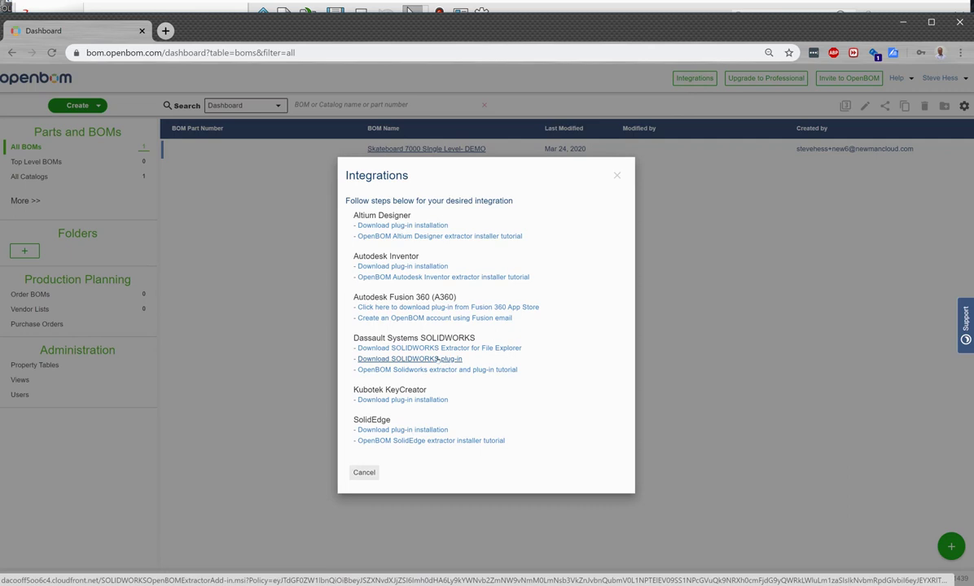
click(438, 358)
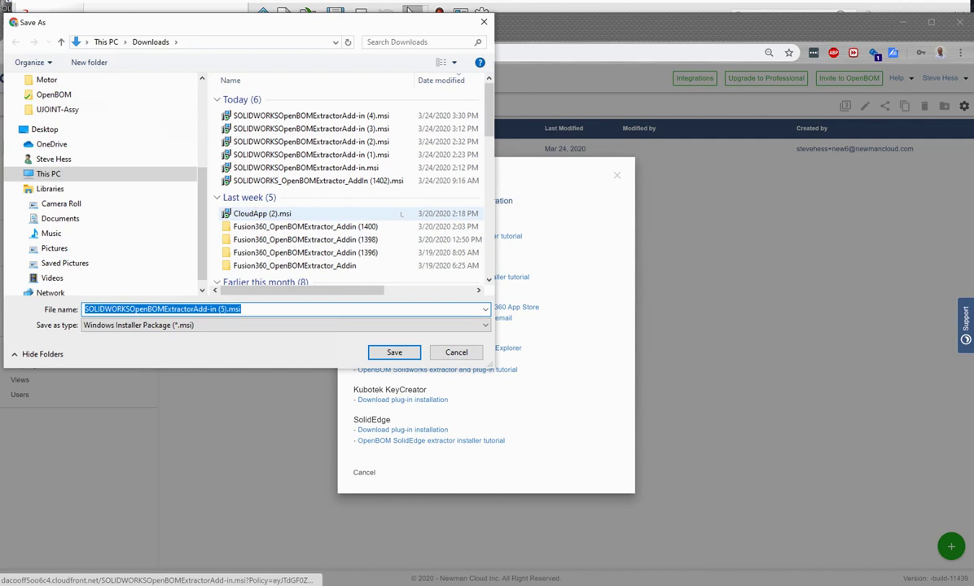
click(394, 352)
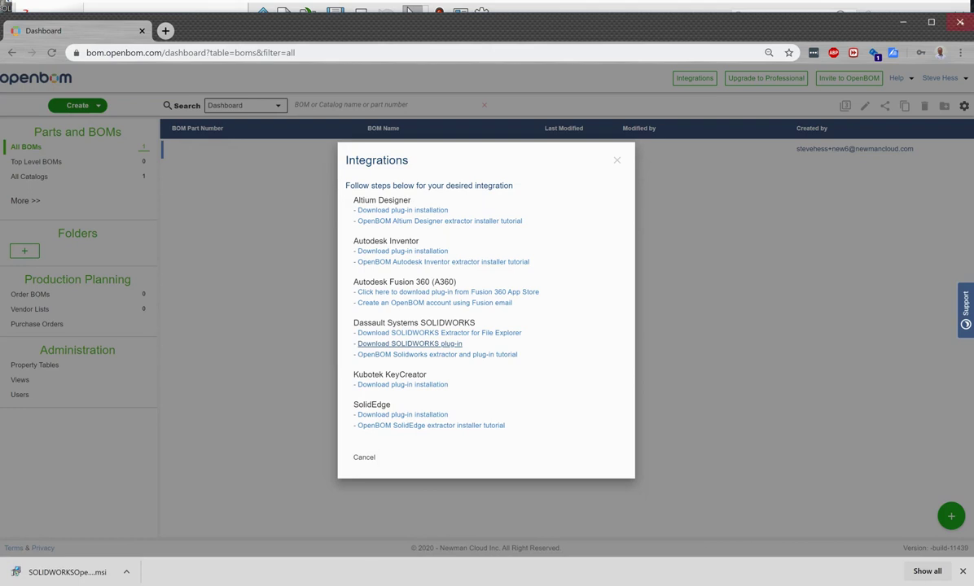
click(902, 22)
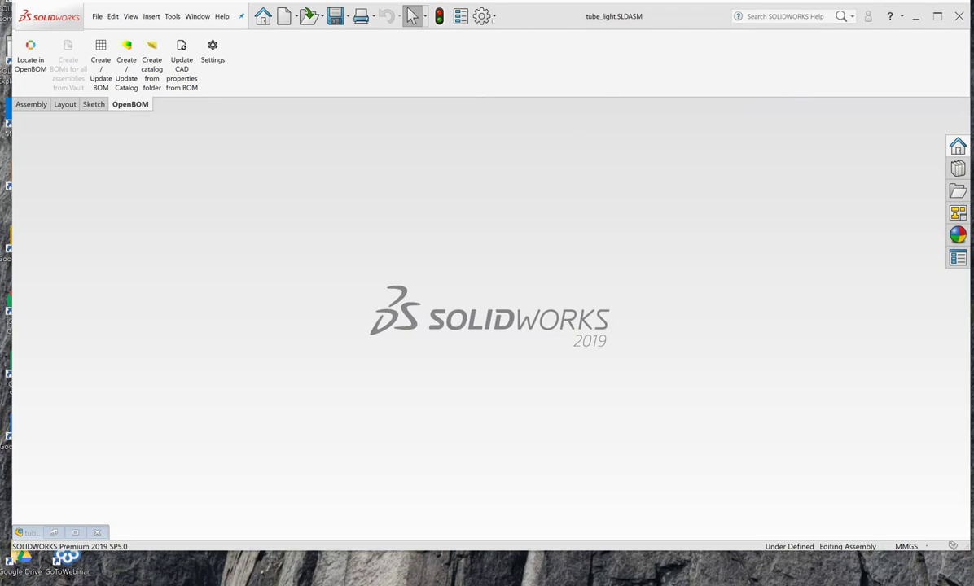
Step: Check SOLIDWORKS OpenBOM Extractor under Other Add-ins, then maximize the tube_light assembly window
click(493, 16)
click(498, 61)
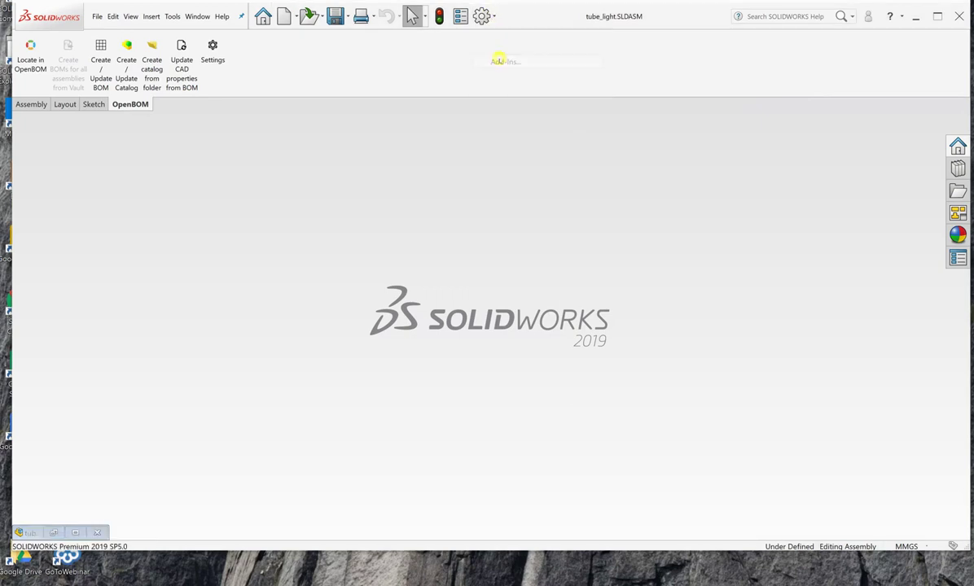
scroll(665, 260, down, 1)
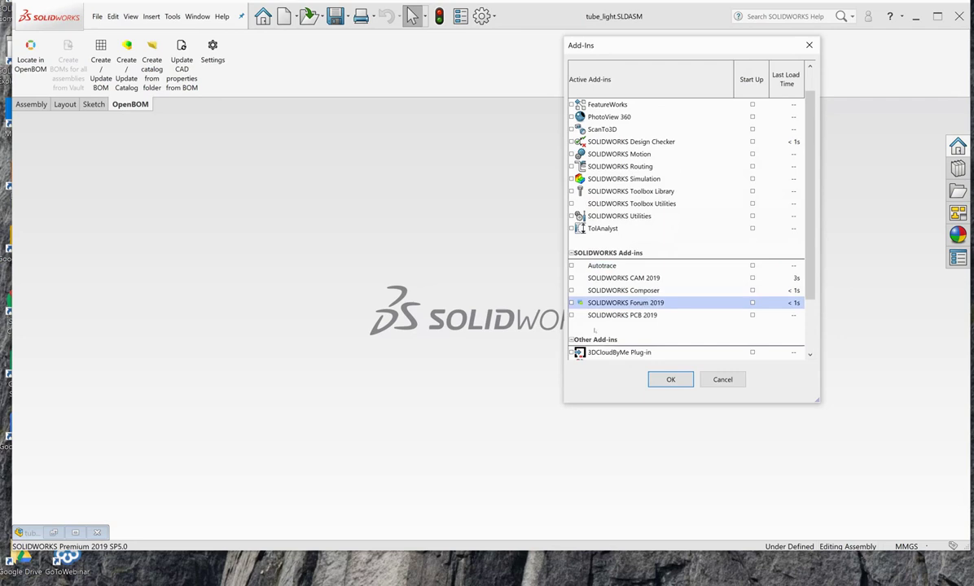
scroll(649, 291, down, 2)
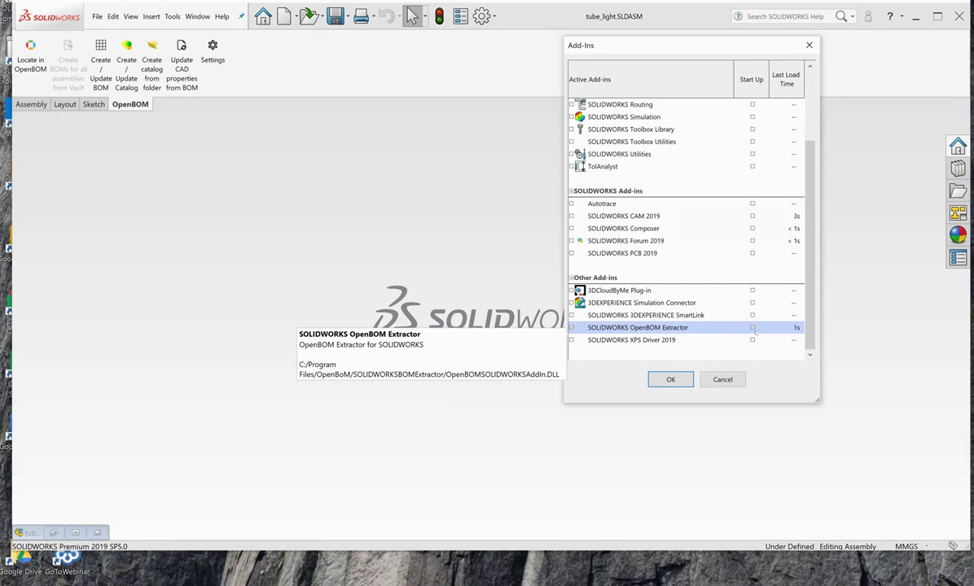
click(661, 381)
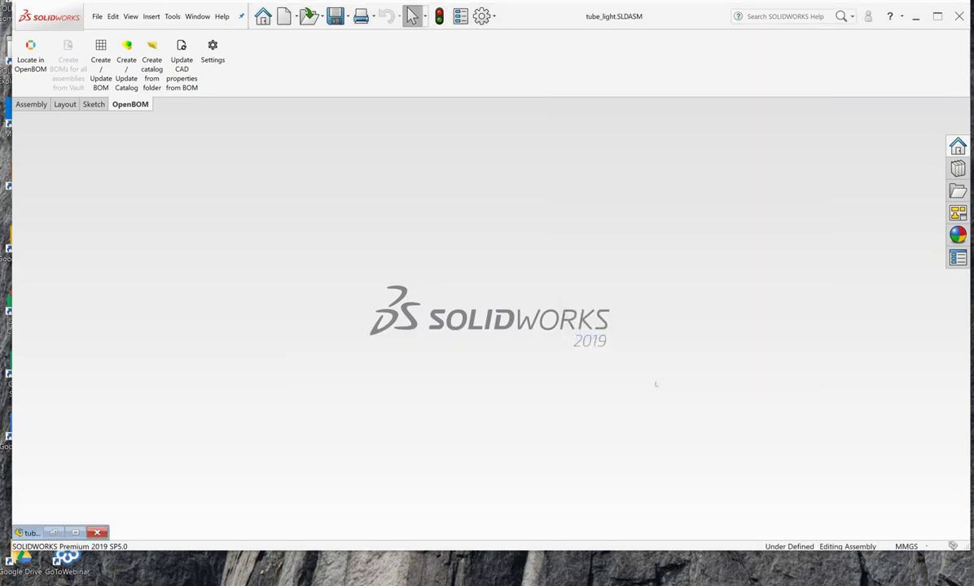
click(75, 533)
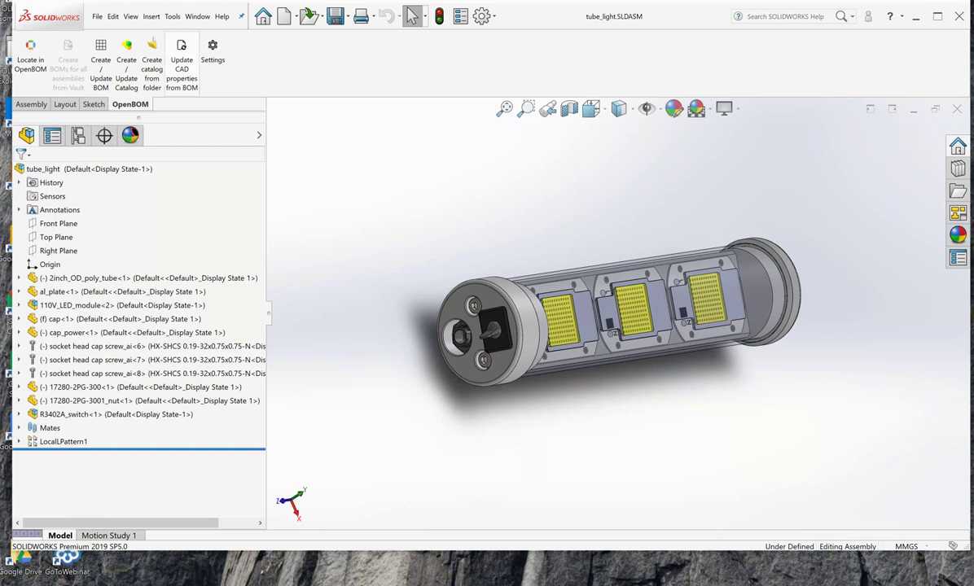
Step: Try changing the OpenBOM Settings user name to the new account, which fails subscription validation
click(215, 54)
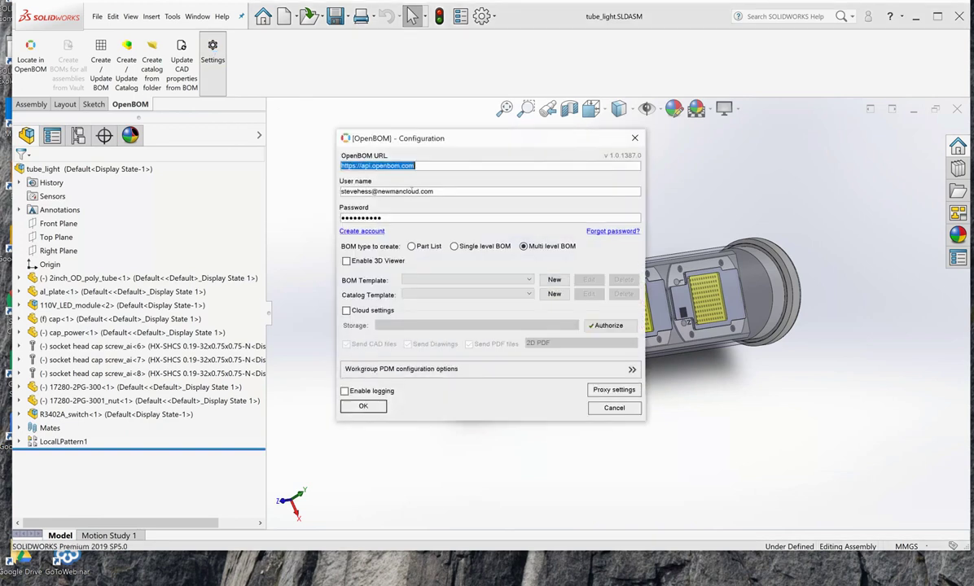
click(369, 191)
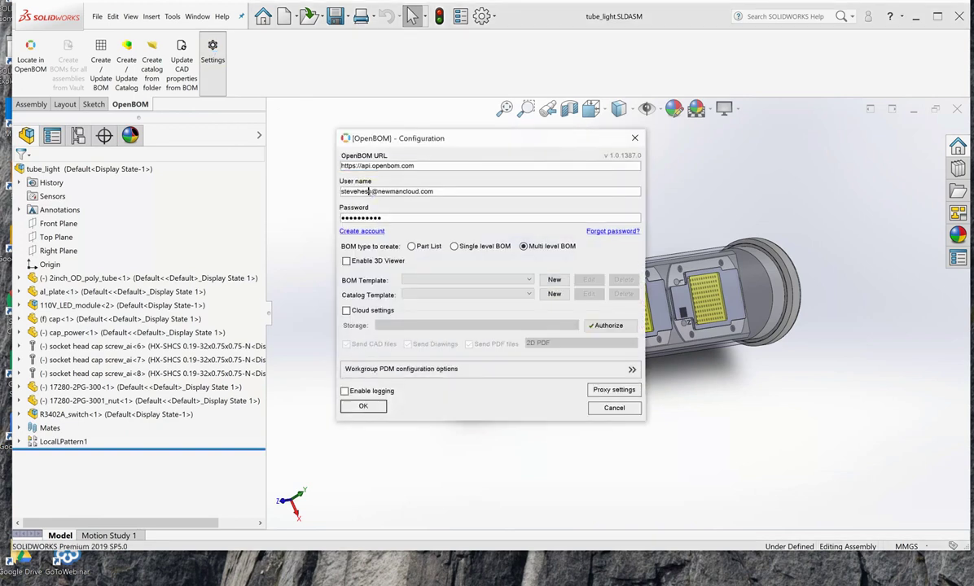
text(s+new6)
click(363, 406)
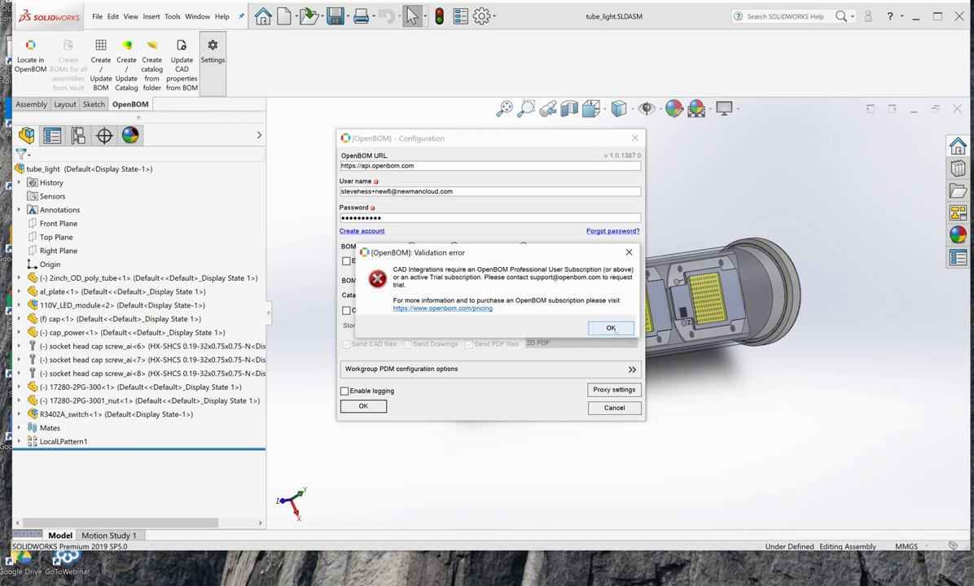
click(610, 328)
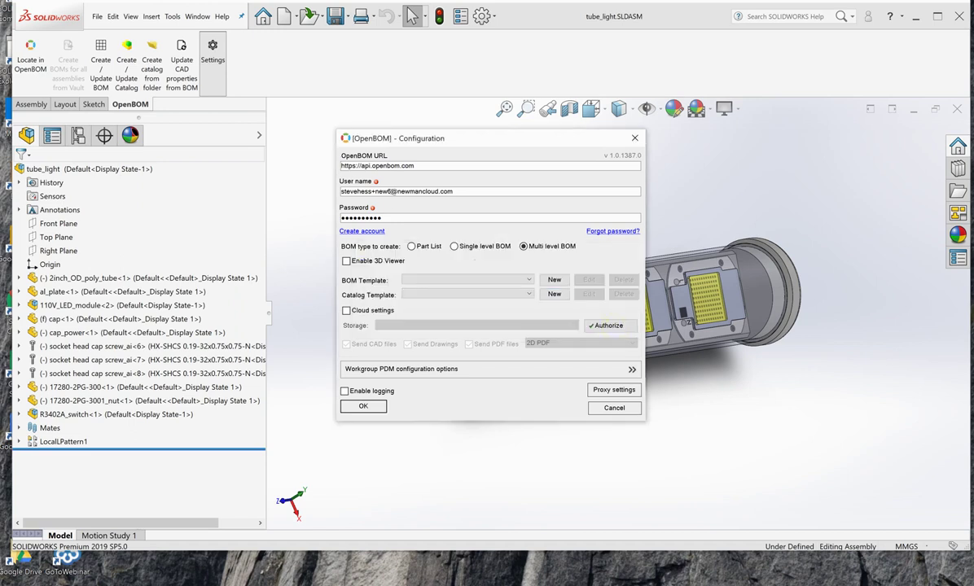
Step: Restore the original account user name and save the OpenBOM settings
click(392, 191)
key(BackSpace)
key(BackSpace)
key(BackSpace)
key(BackSpace)
key(BackSpace)
click(447, 192)
click(356, 409)
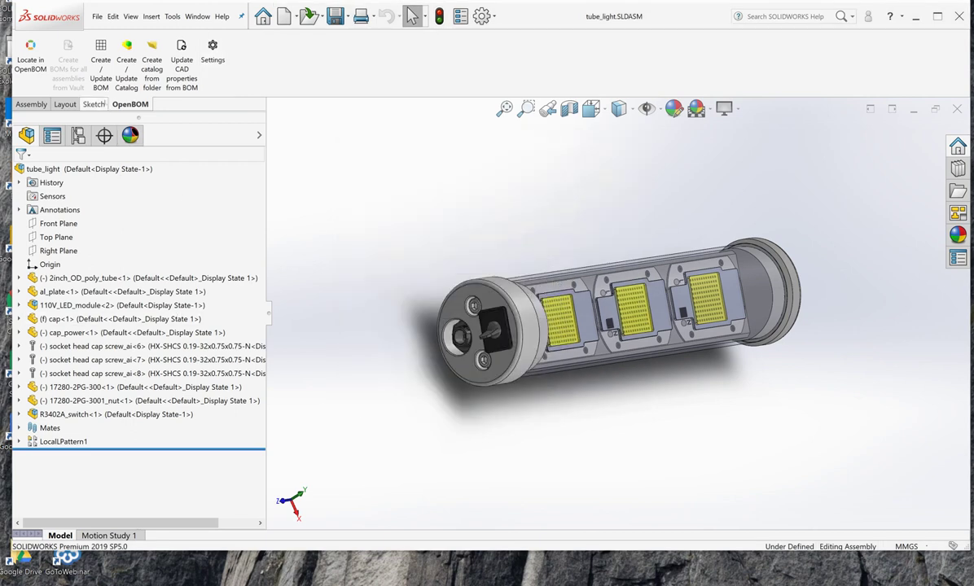
Step: Run Create/Update BOM on tube_light, then sign in with the original account to open tube_light-ML-3
click(99, 64)
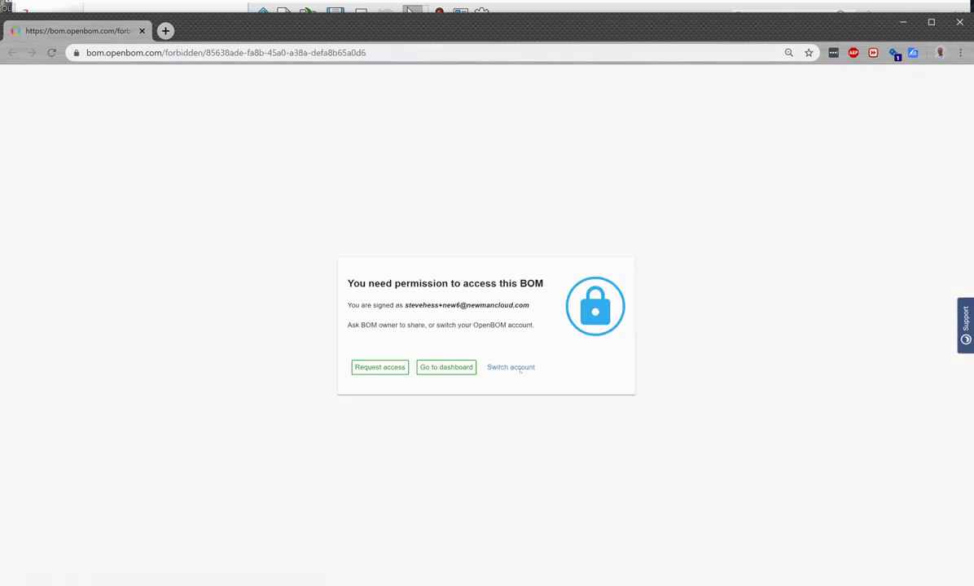
click(504, 368)
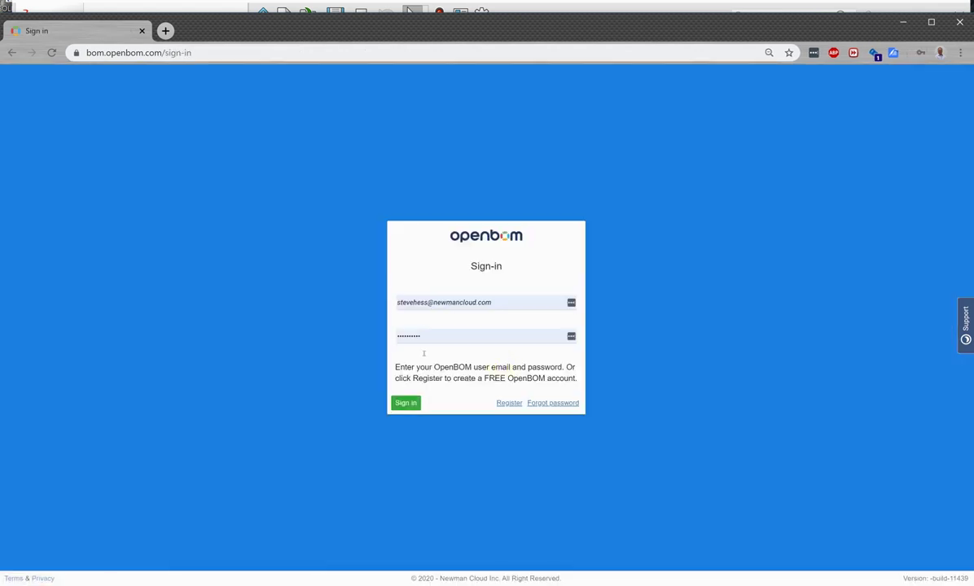
click(414, 402)
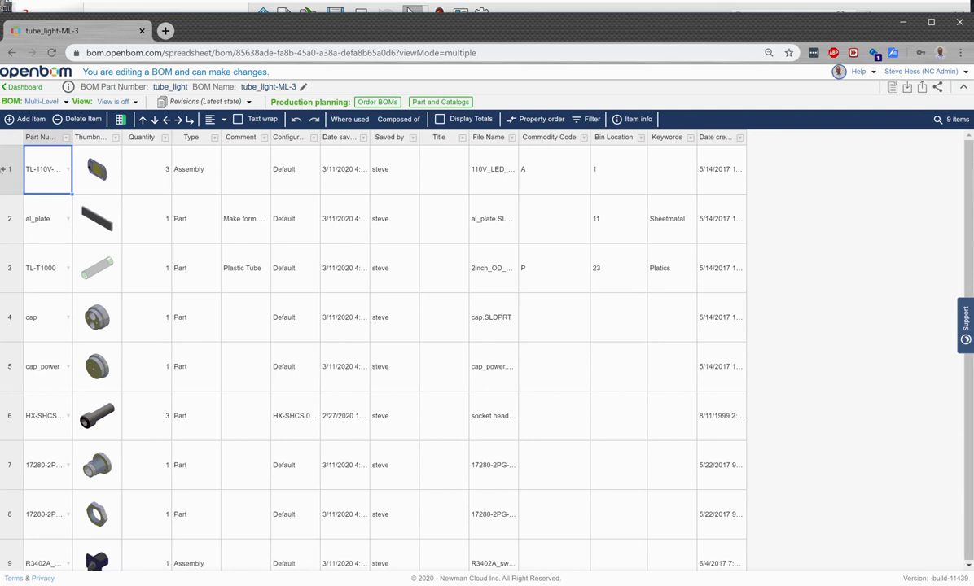
Step: Expand the TL-110V assembly in row 1 to reveal child parts 1.1 to 1.3
click(3, 170)
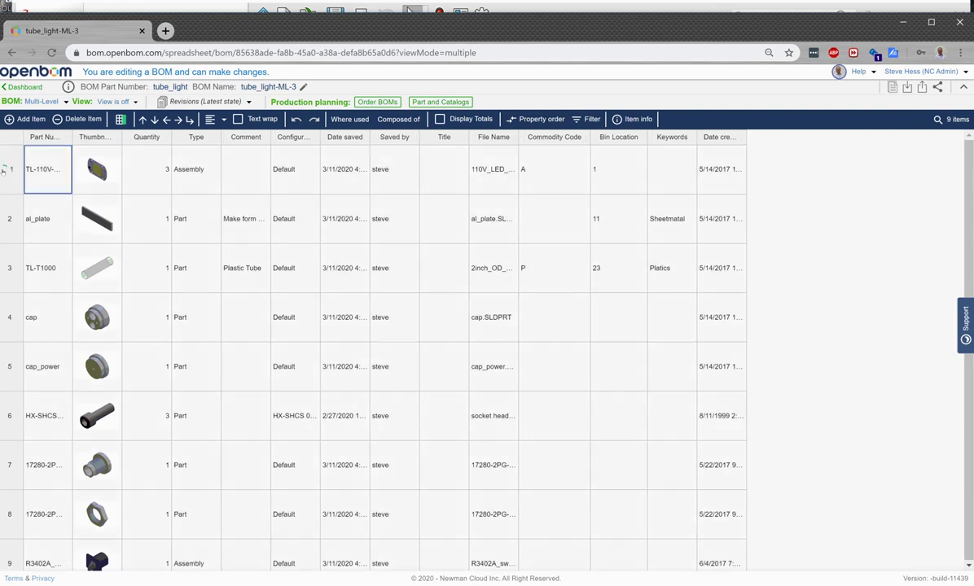